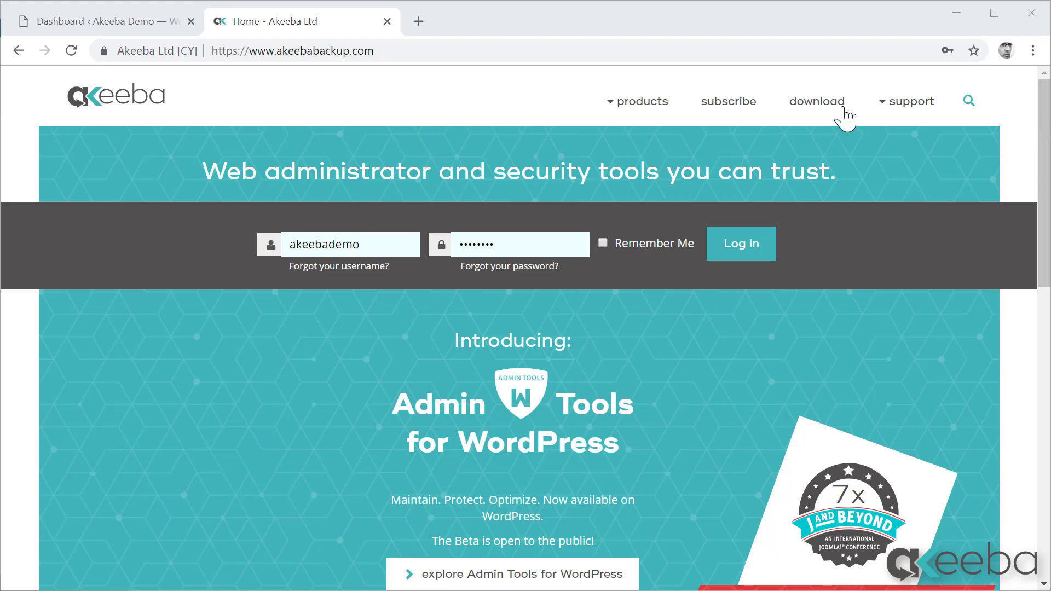
Log in on the Akeeba download page with the saved credentials and download Admin Tools for WordPress Pro v.1.0.0.
left_click(827, 104)
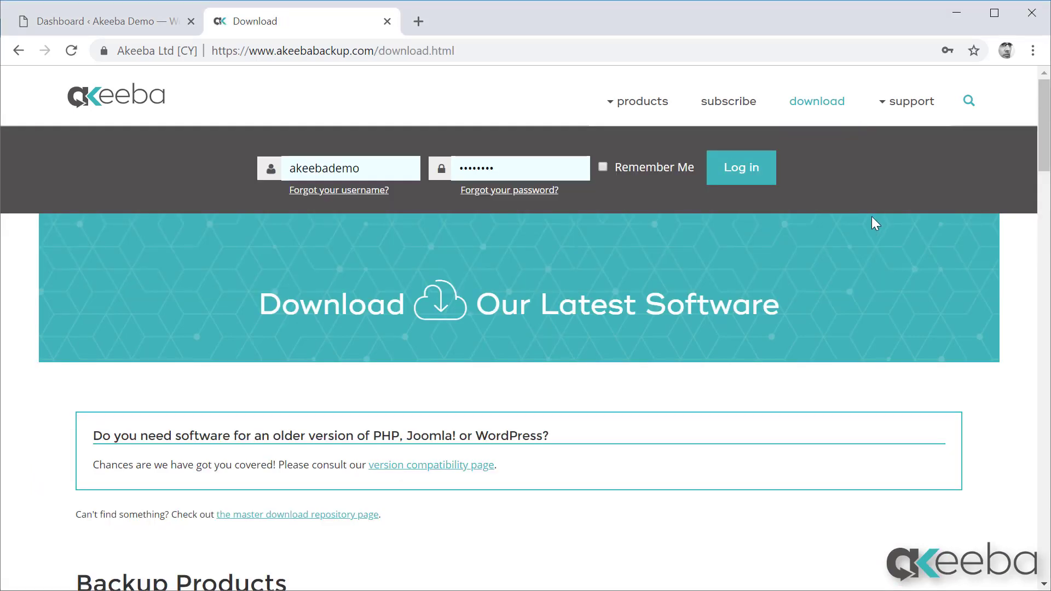
left_click(740, 165)
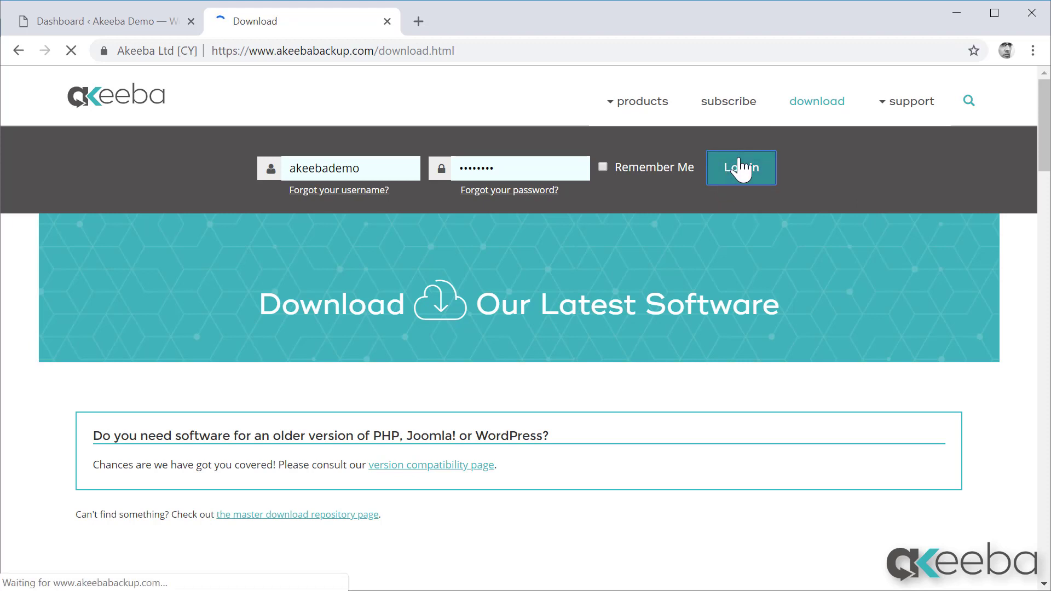
scroll(798, 366, "down", 4)
scroll(798, 365, "down", 5)
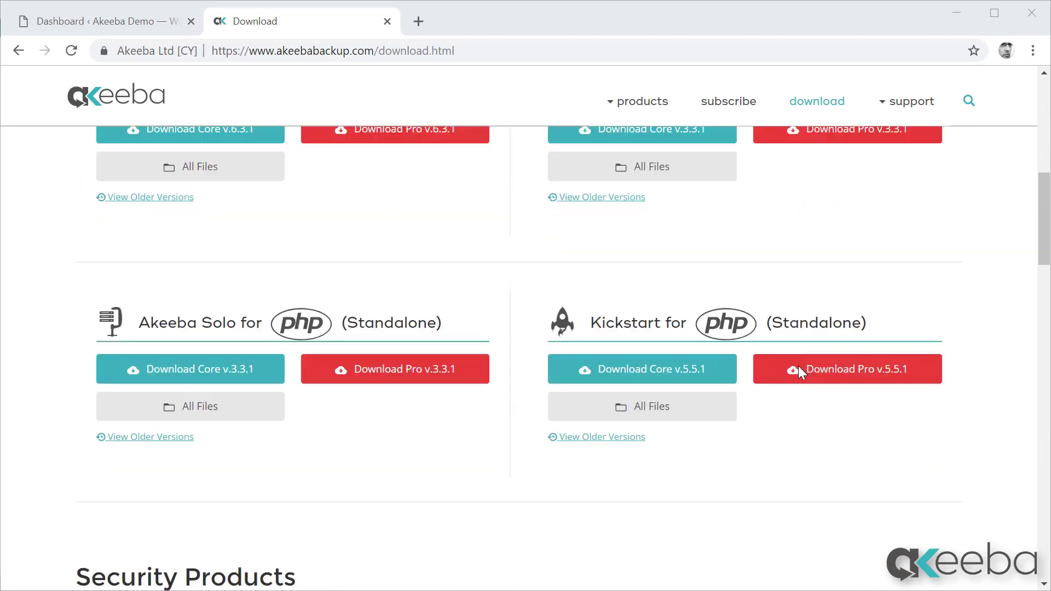
scroll(799, 367, "down", 5)
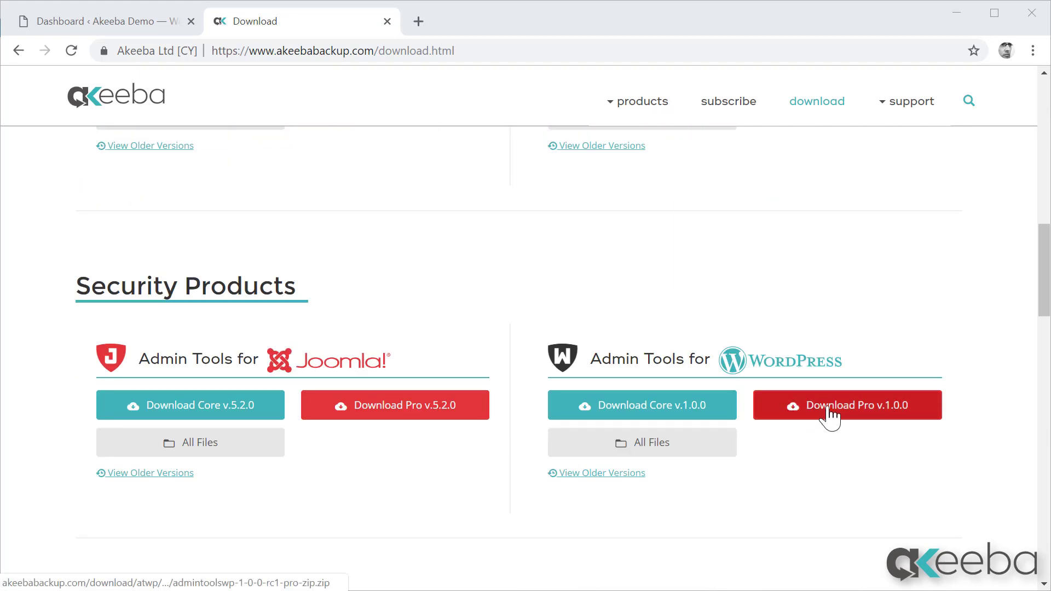
left_click(829, 410)
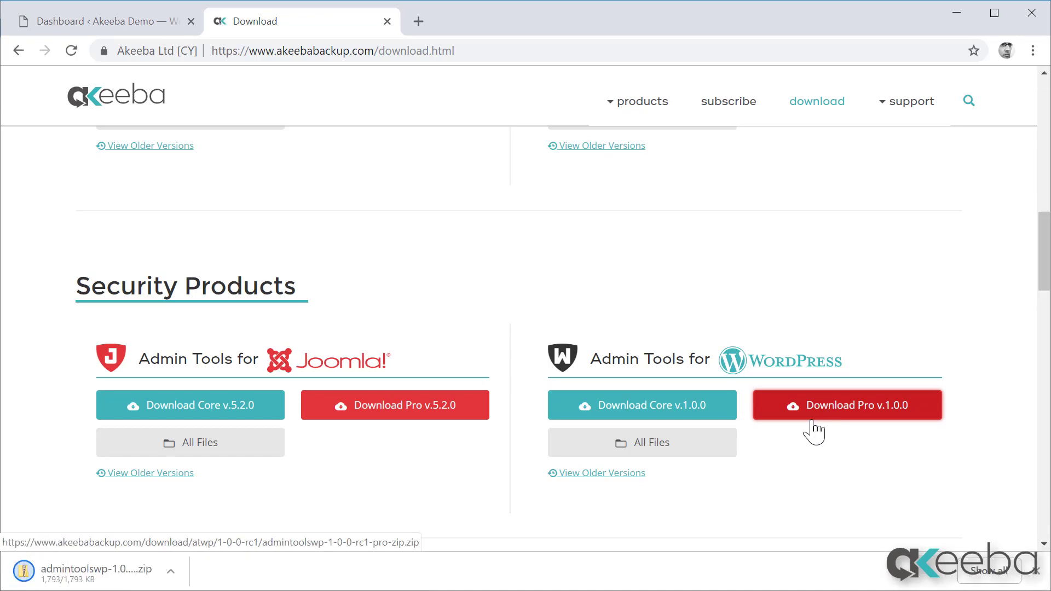
On the WordPress demo site, upload admintoolswp-1.0.0.zip as a new plugin, install it and activate it.
left_click(70, 23)
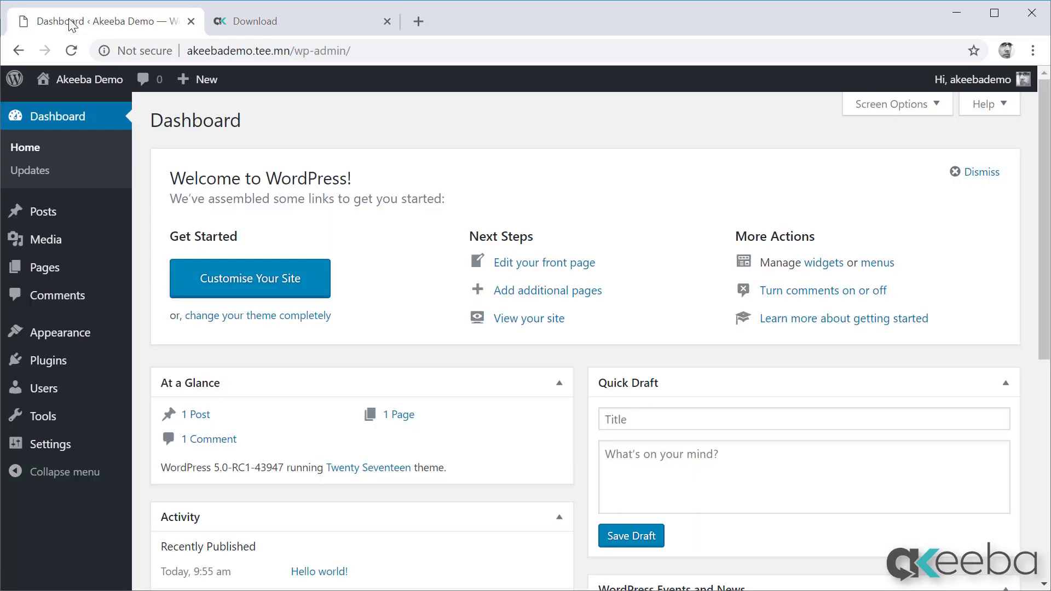
mouse_move(49, 364)
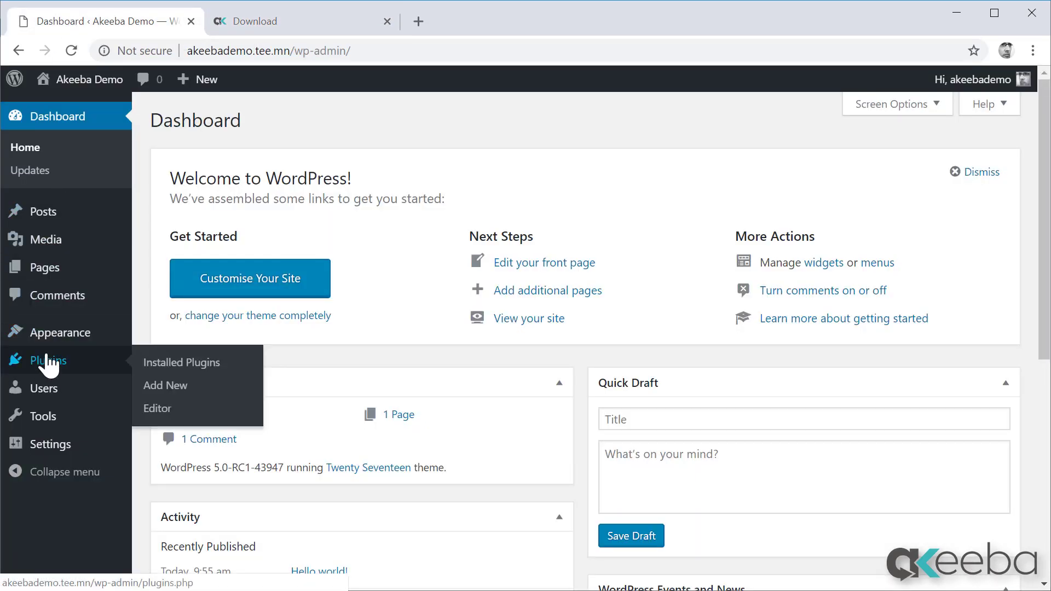
left_click(164, 386)
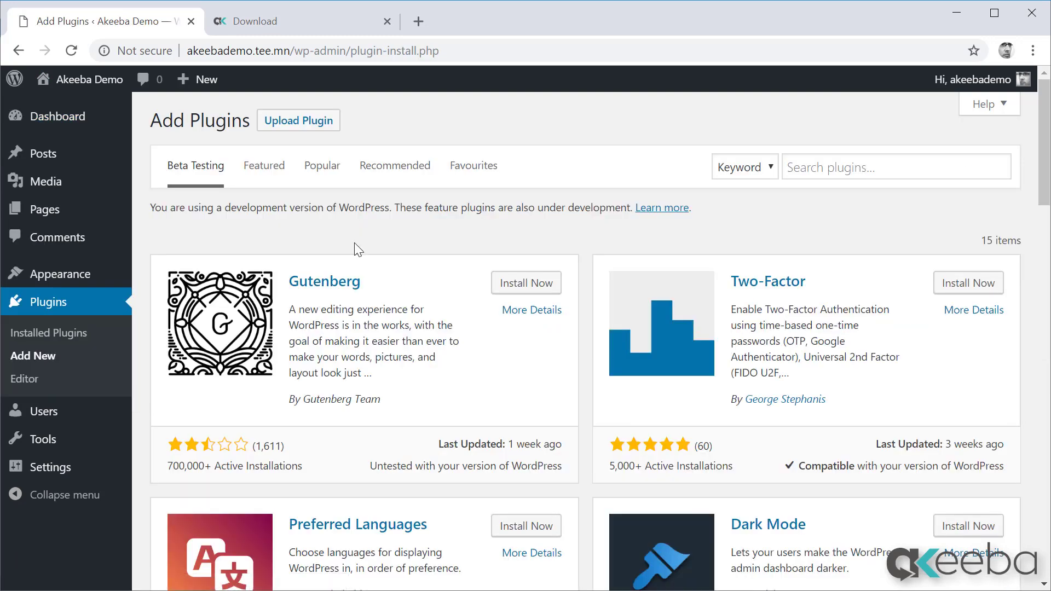
left_click(299, 121)
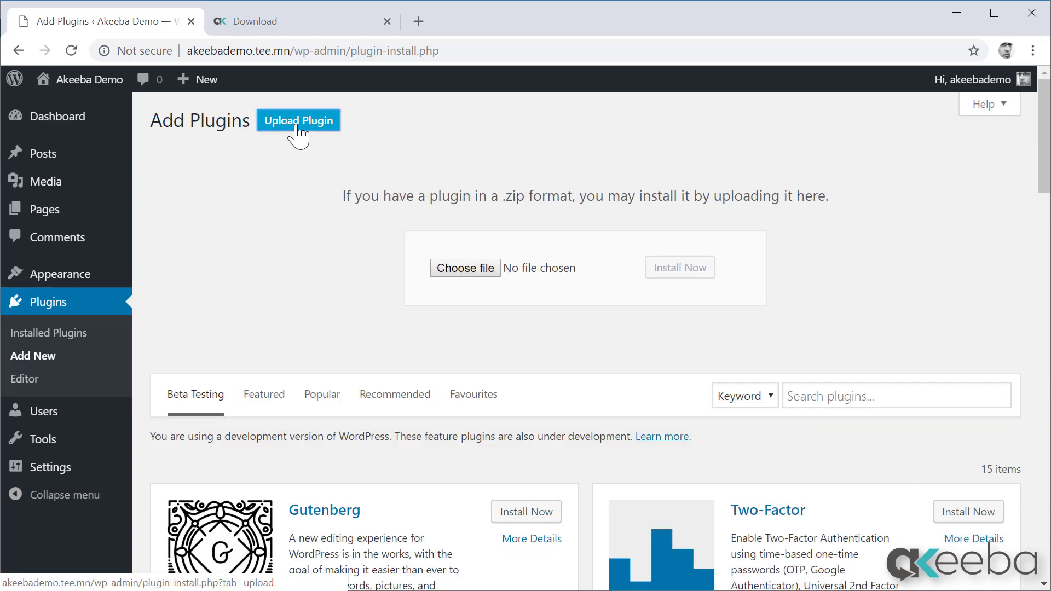
left_click(474, 272)
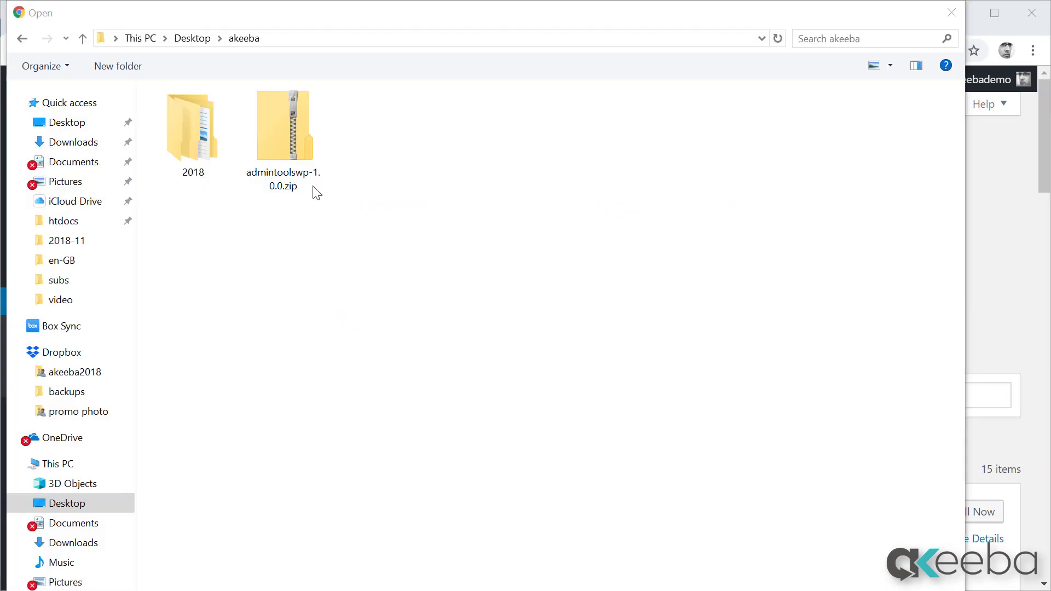
double_click(302, 139)
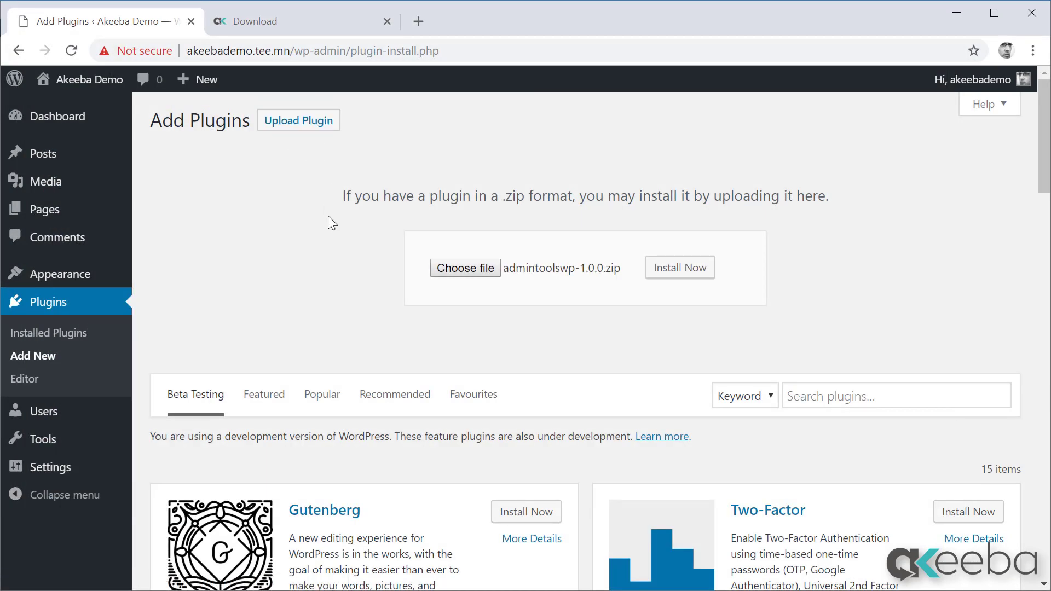
left_click(678, 273)
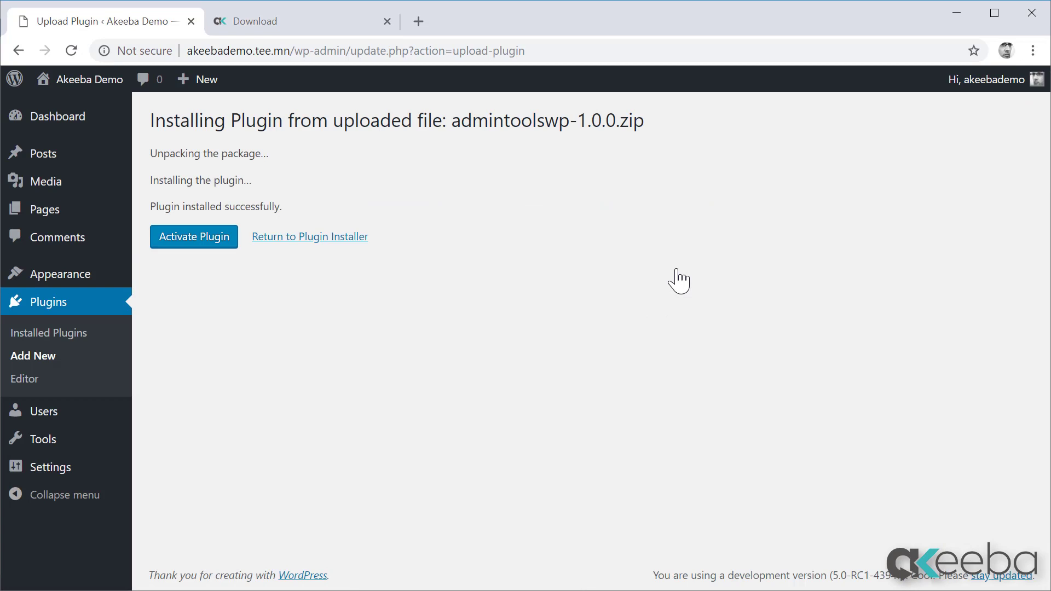
left_click(176, 239)
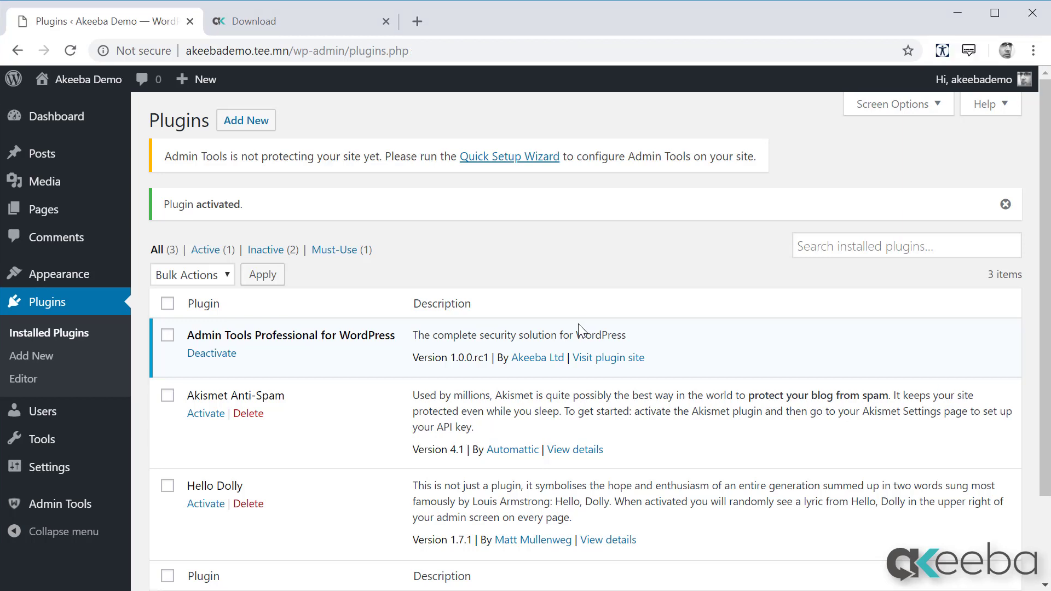
Open the Admin Tools Quick Setup Wizard and enter a username and password for Password-protect WP Administration.
left_click(504, 159)
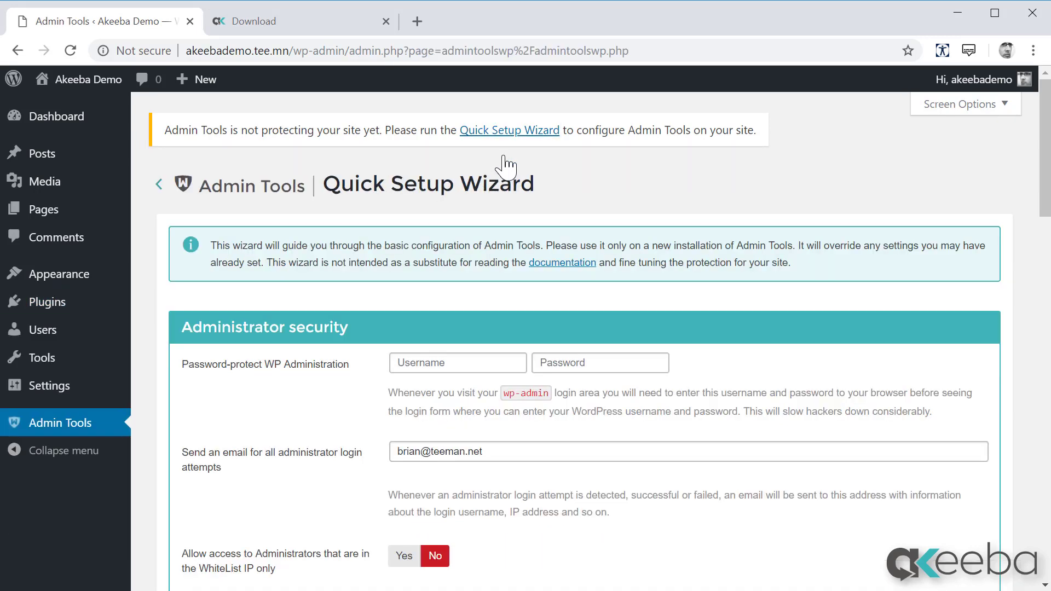
scroll(508, 164, "down", 3)
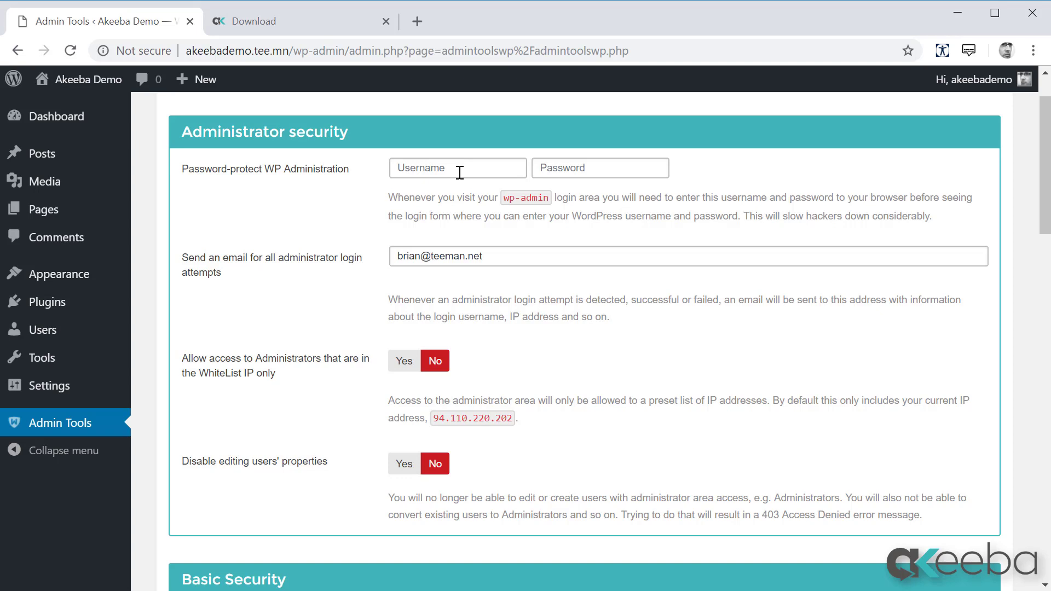
left_click(460, 173)
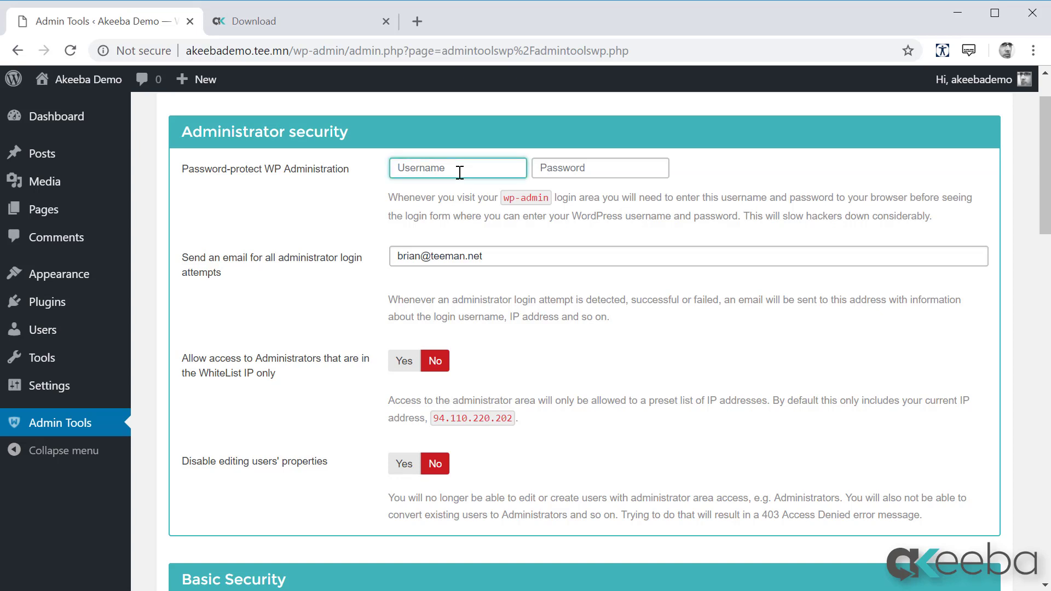
key("Tab")
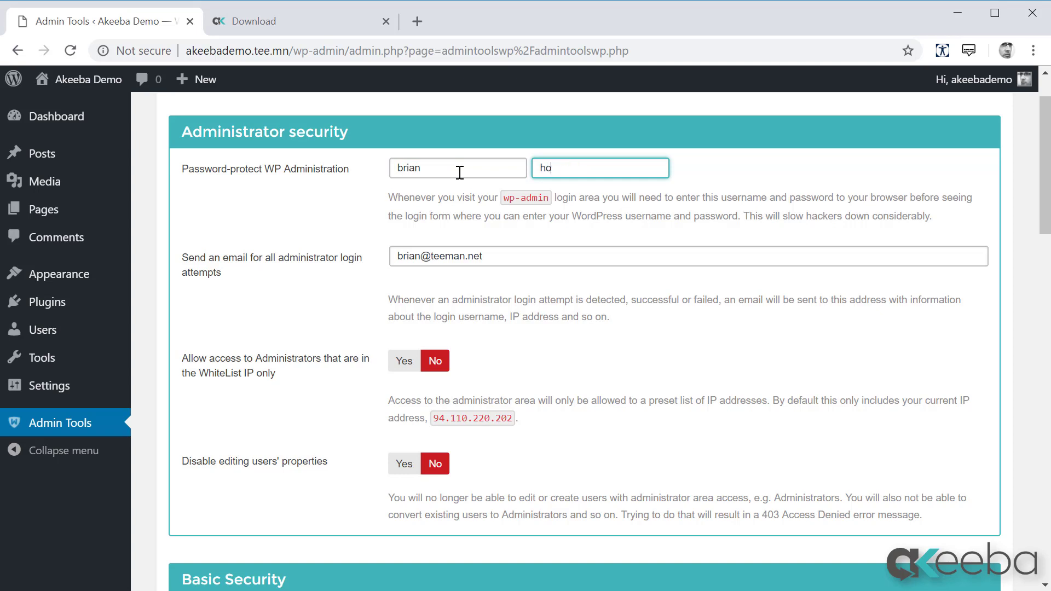
Enable creation of a security tightening .htaccess under Advanced security and save the wizard's changes.
scroll(1035, 310, "down", 6)
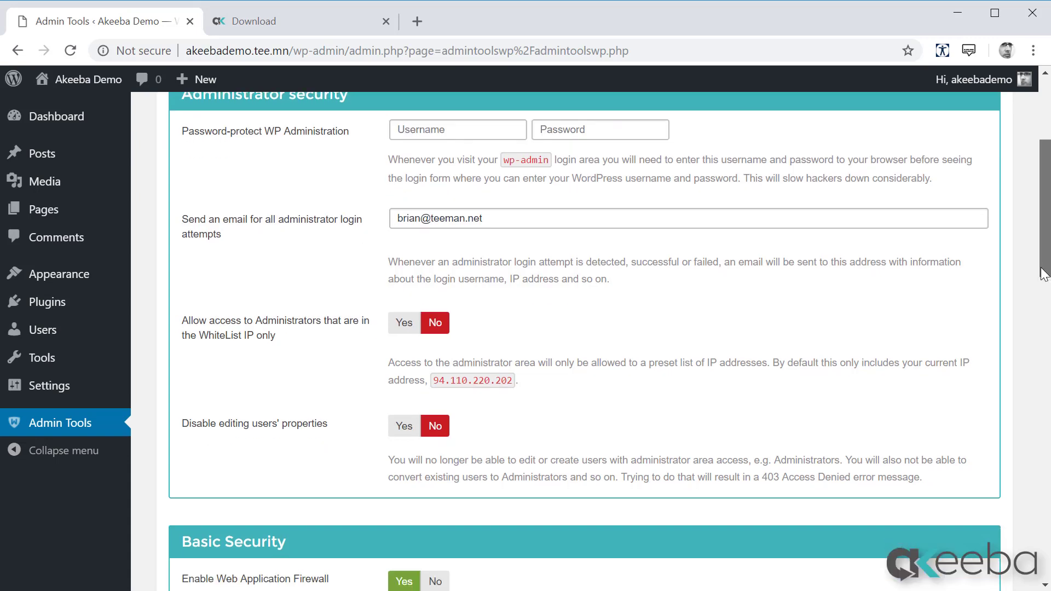
left_click_drag(1038, 345, 1038, 381)
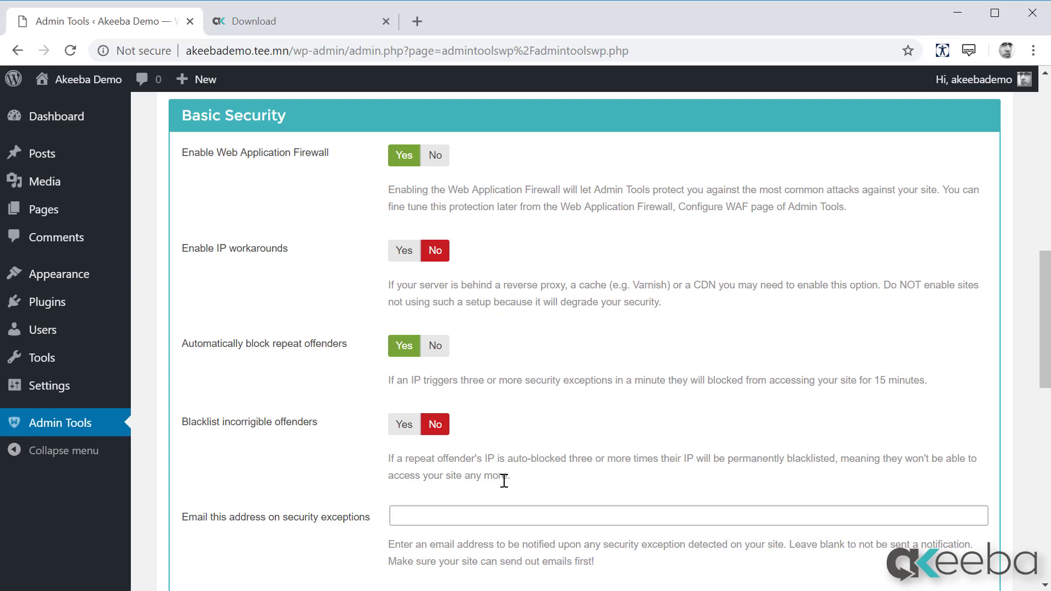
scroll(504, 480, "down", 5)
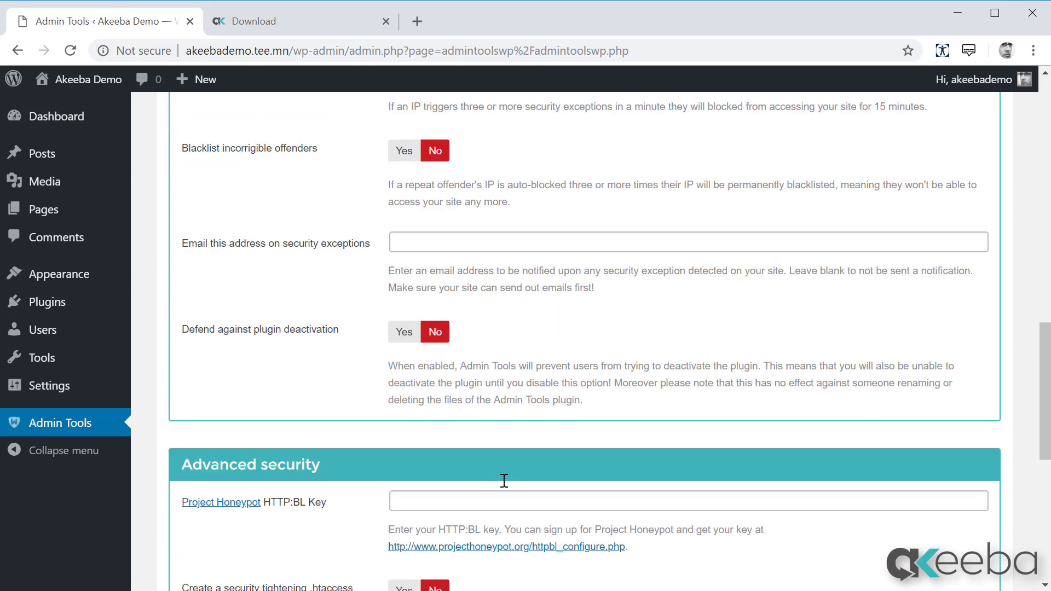
scroll(503, 480, "down", 5)
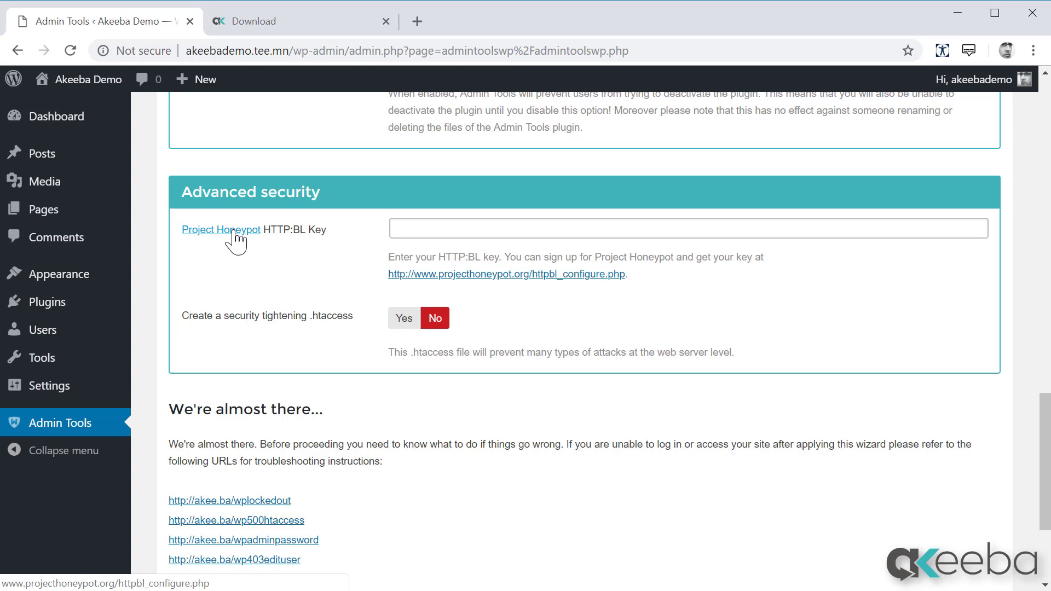
left_click(404, 323)
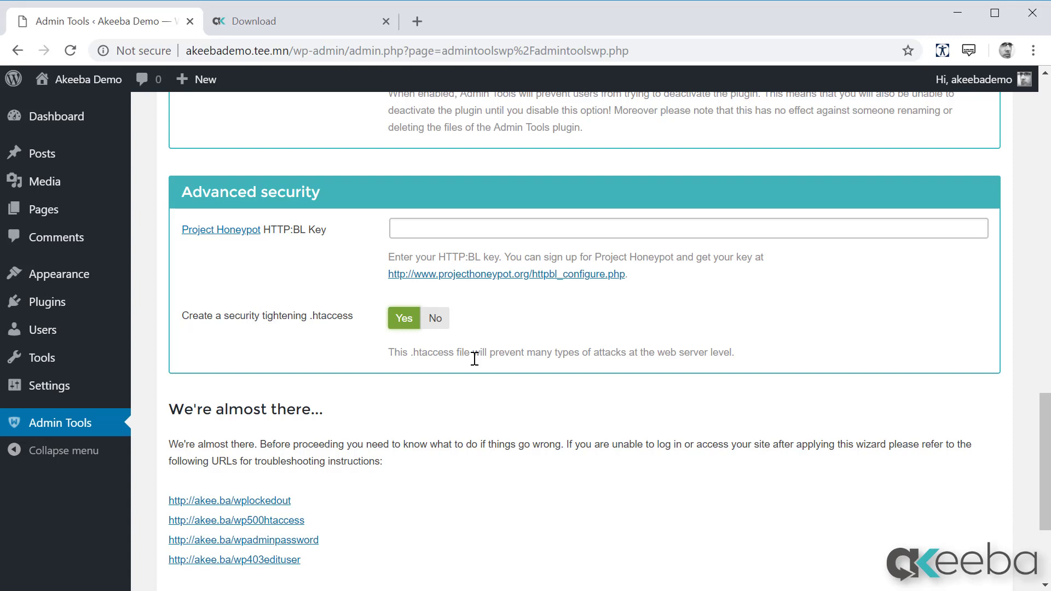
scroll(475, 358, "down", 3)
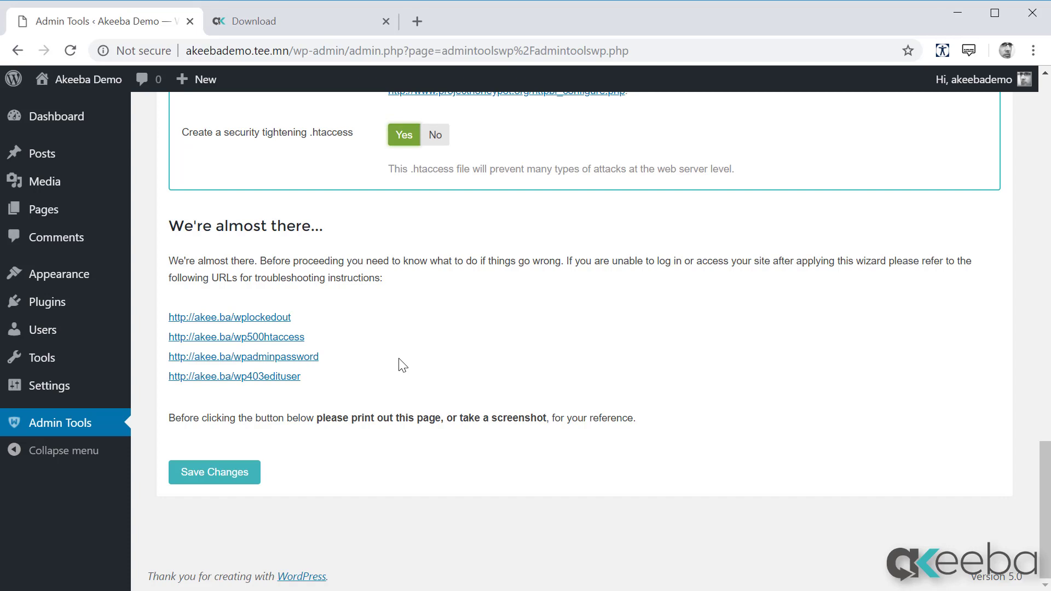
left_click(242, 480)
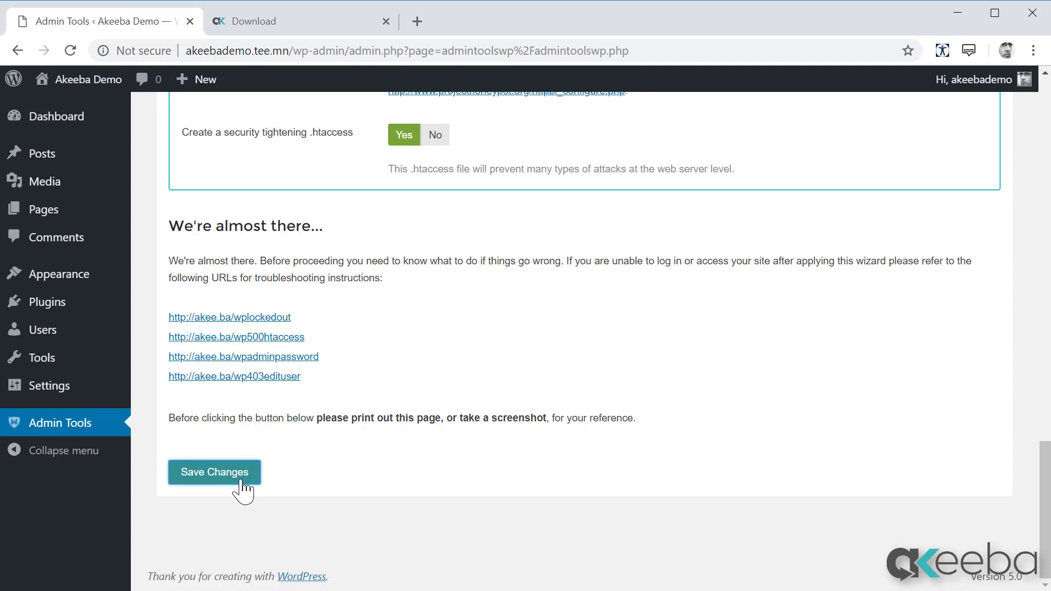
Sign in to the protected WordPress administration area with the administrator username and password.
type("brian")
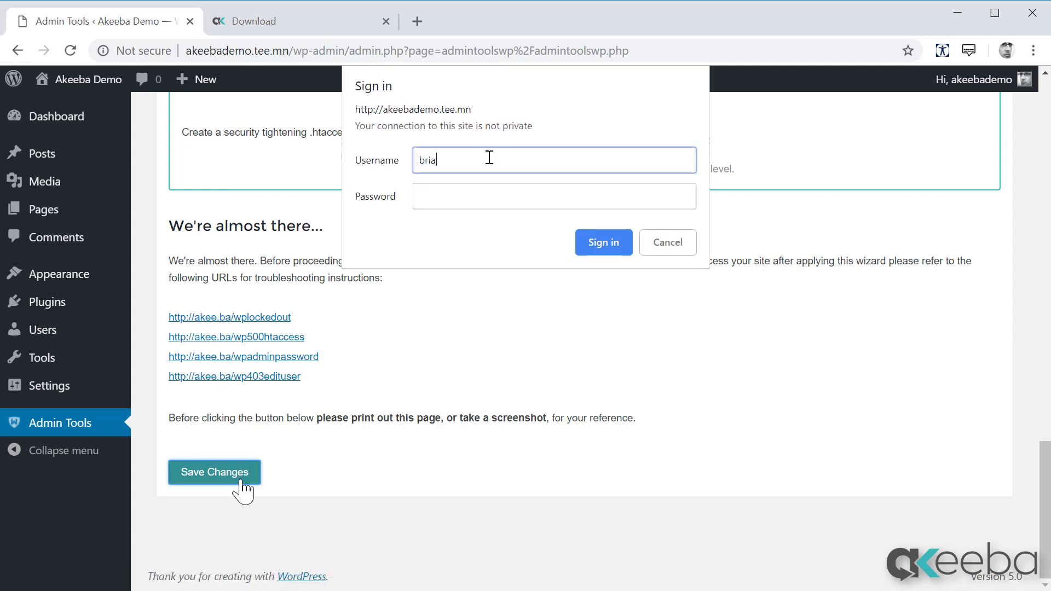
key("Tab")
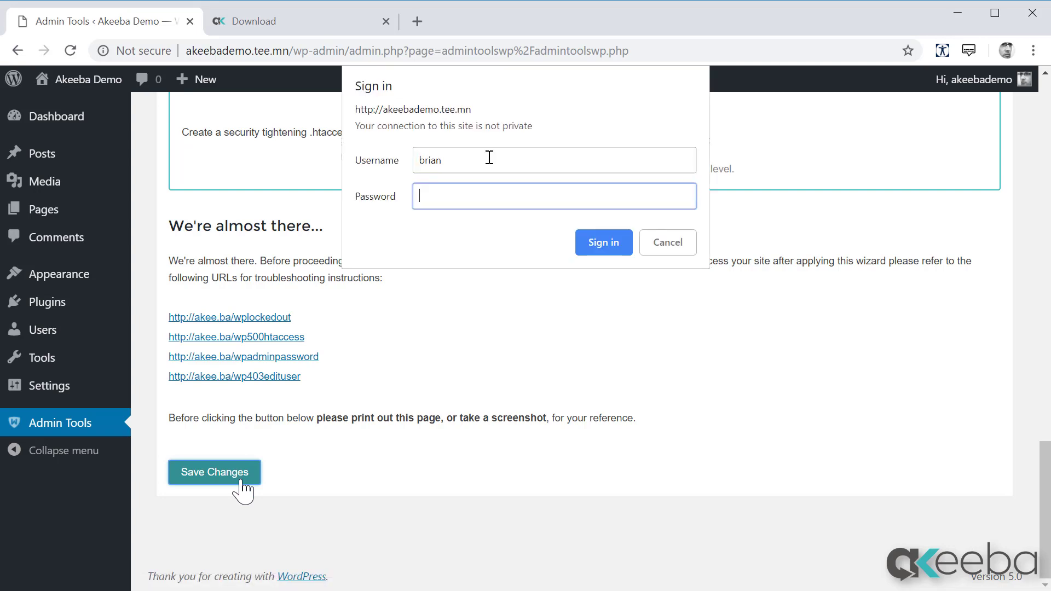
type("*******************")
key("Return")
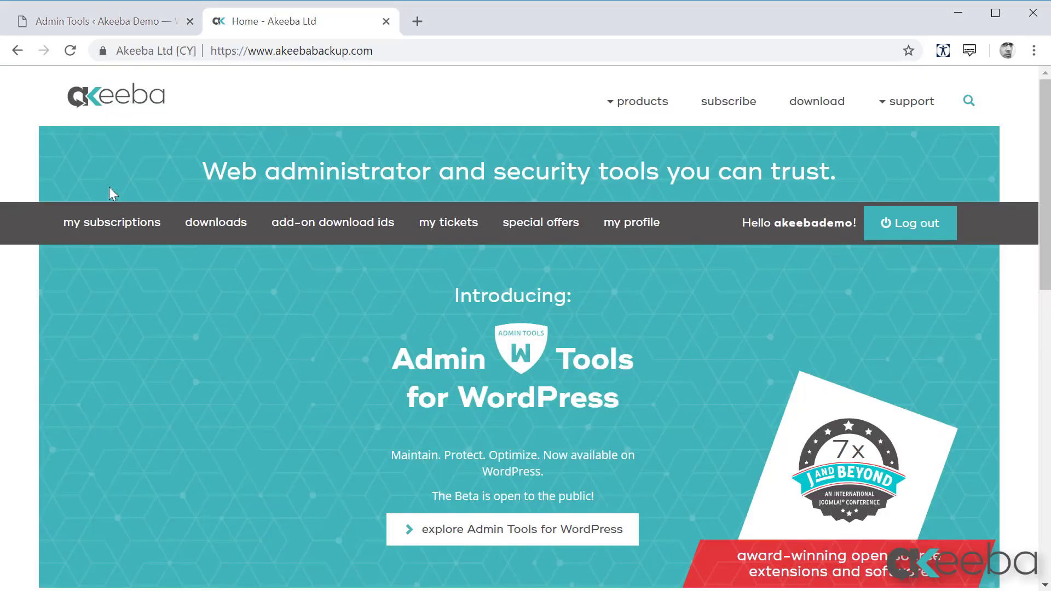
Open my subscriptions on the Akeeba website and copy the account's Download ID.
left_click(122, 224)
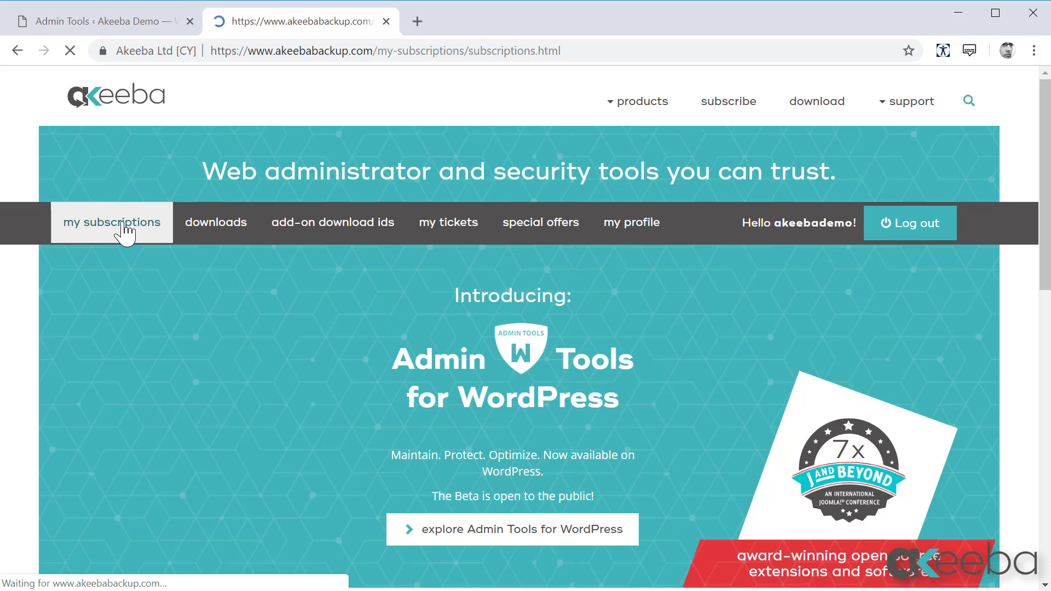
scroll(474, 257, "down", 10)
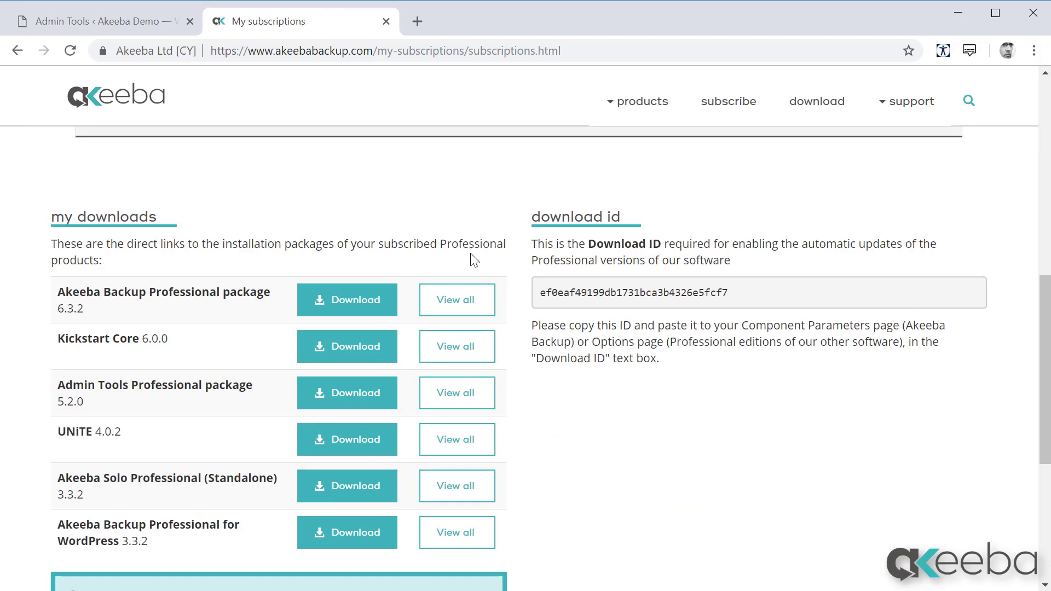
left_click_drag(763, 297, 539, 295)
right_click(571, 294)
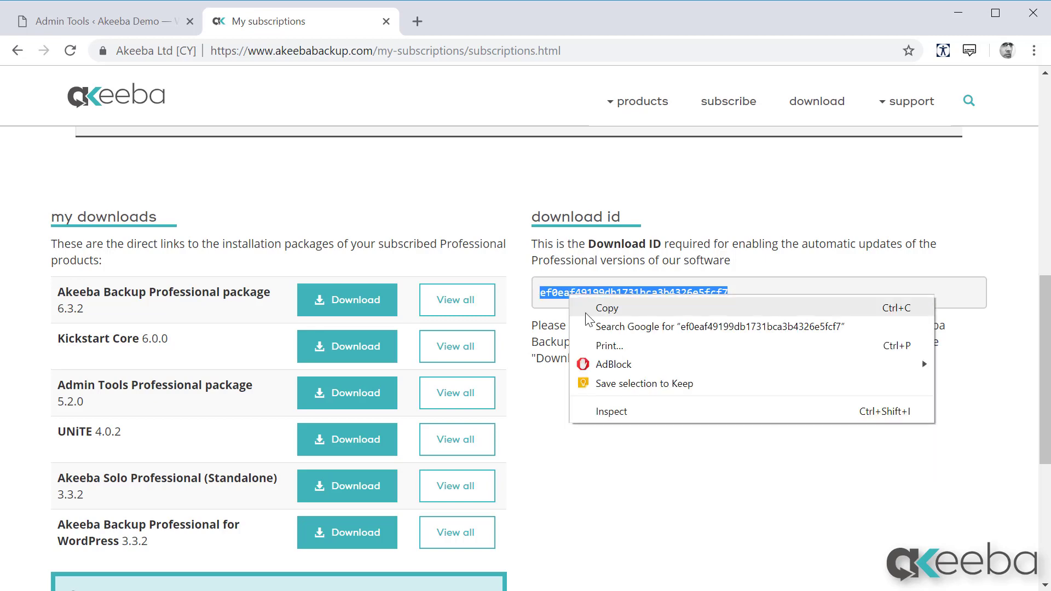
left_click(586, 309)
Back in WordPress, paste and apply the Download ID in Admin Tools, and start the GeoLite2 Country database update.
left_click(155, 28)
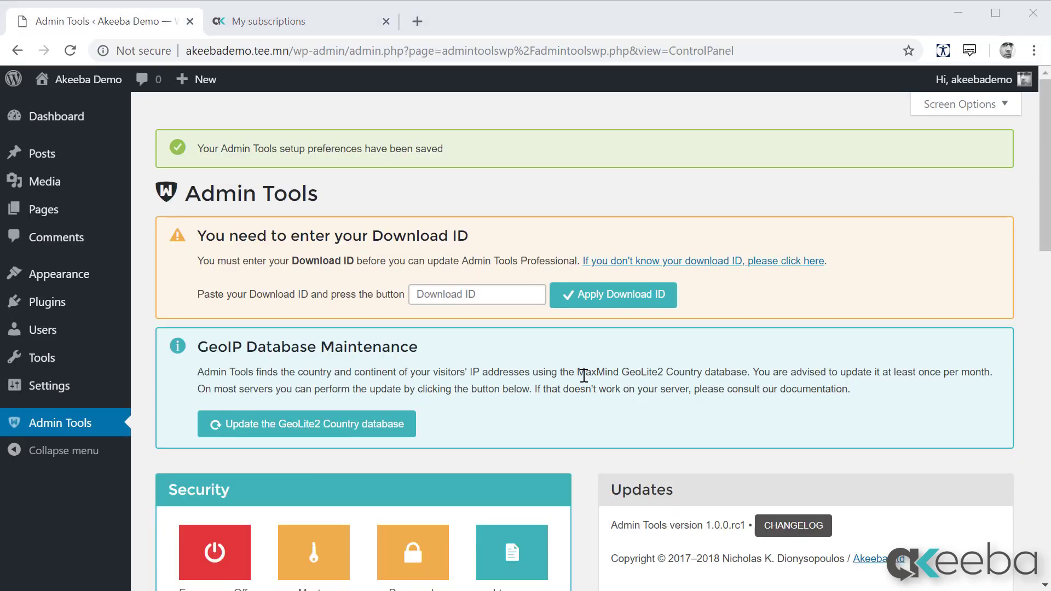
right_click(498, 297)
left_click(544, 441)
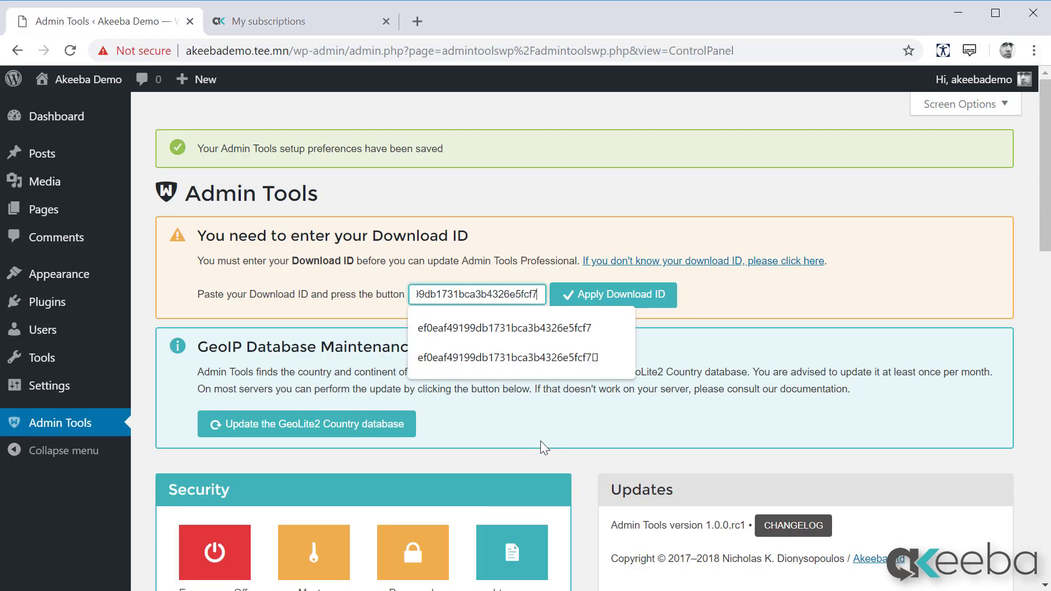
left_click(609, 406)
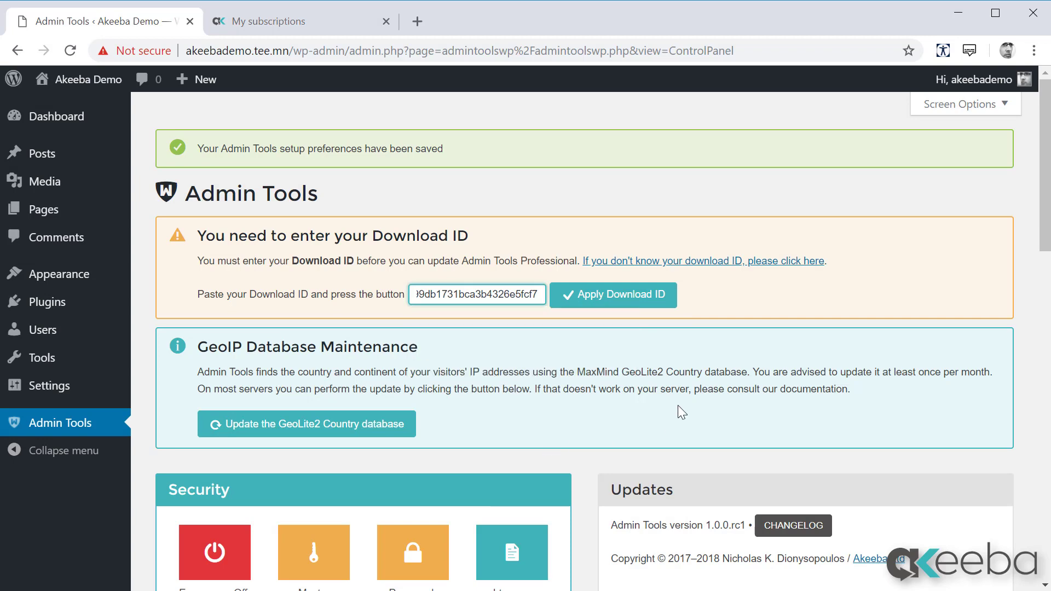
left_click(648, 305)
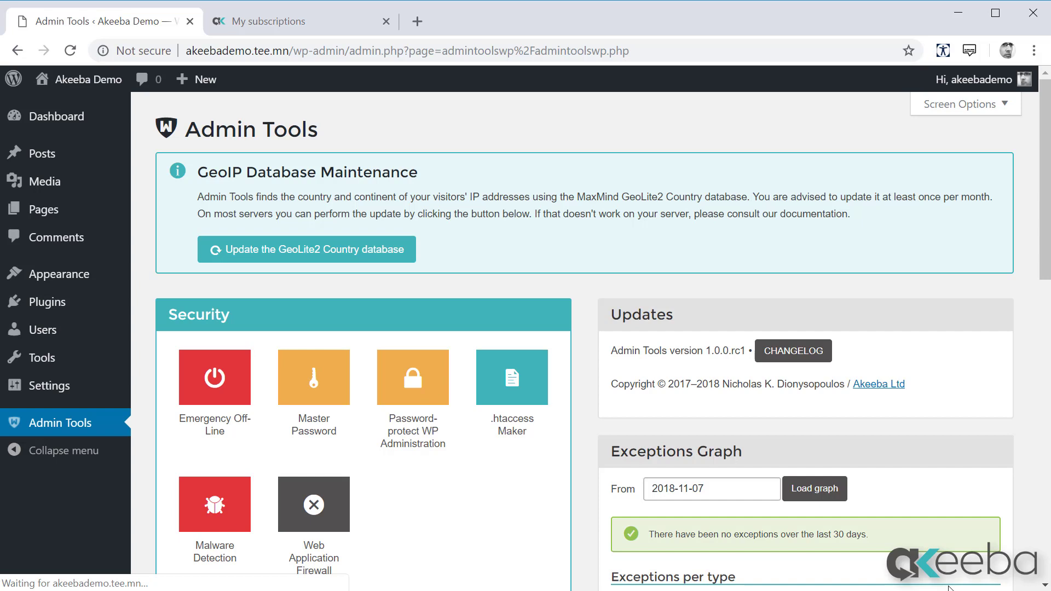
left_click(330, 253)
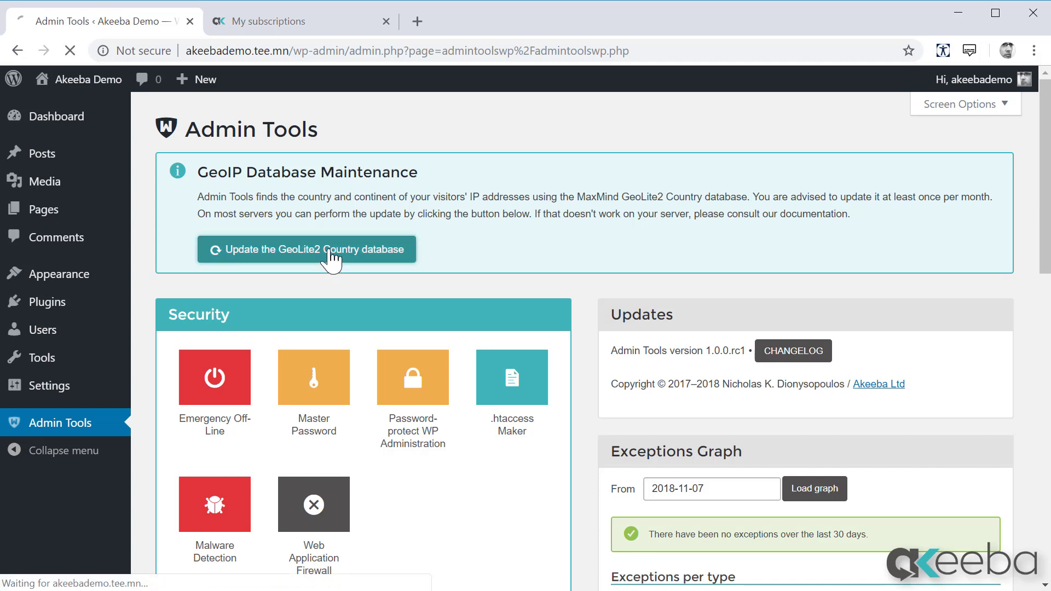